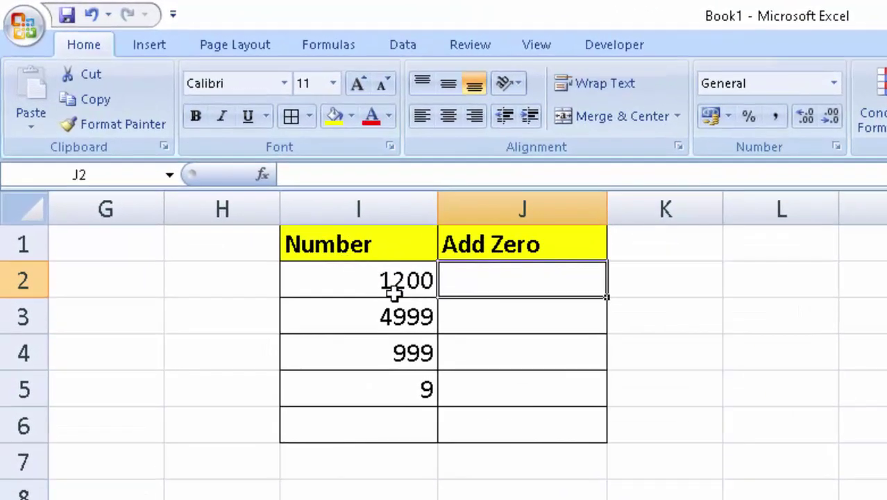
Edit I2 directly, typing '00' into the 1200 value, then recheck the cell.
double_click(373, 280)
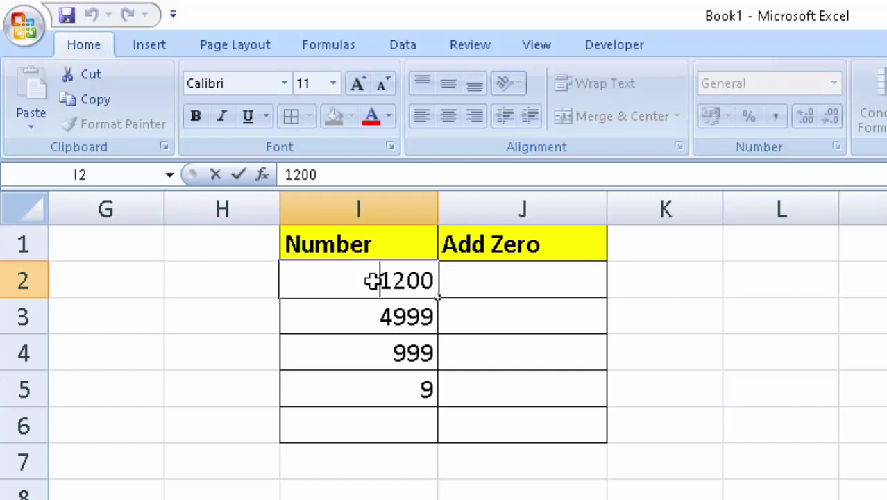
type("0")
type("0")
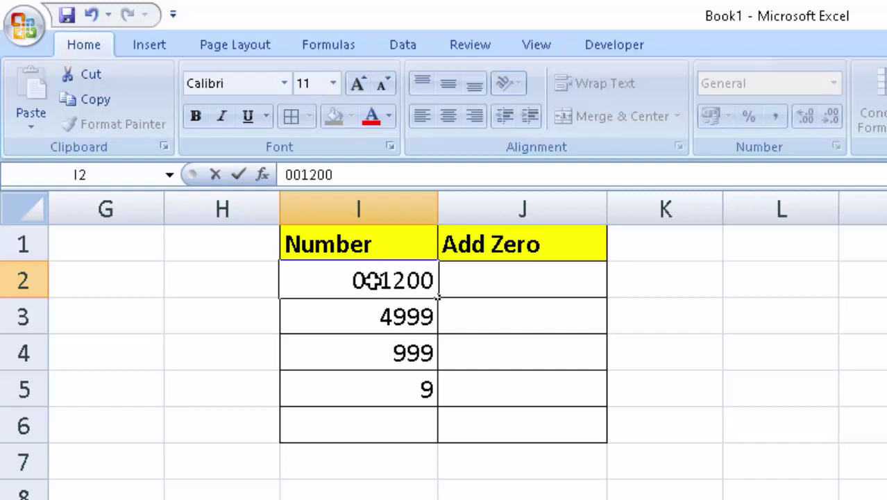
key("Return")
left_click(373, 280)
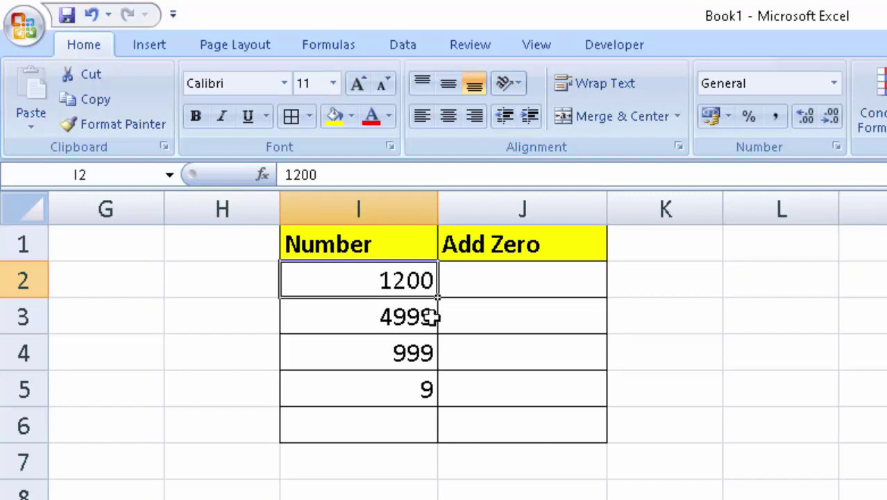
Edit I5 to put a leading 0 in front of the 9.
left_click(414, 393)
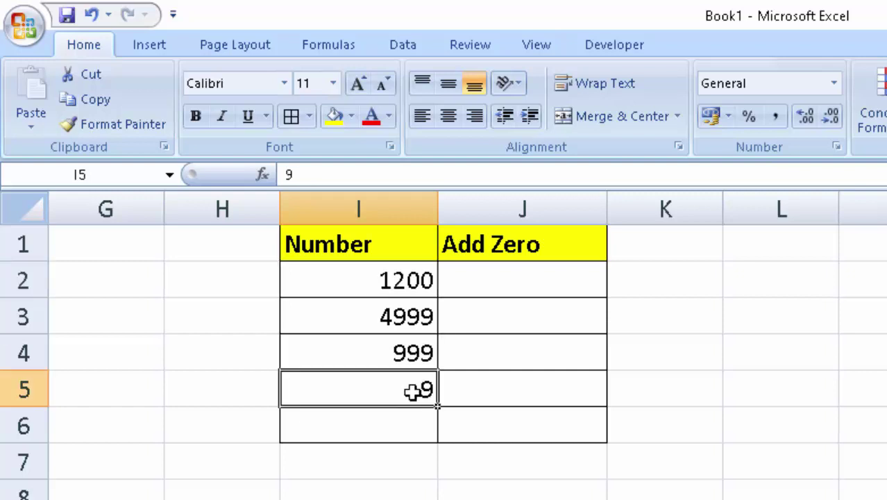
double_click(417, 393)
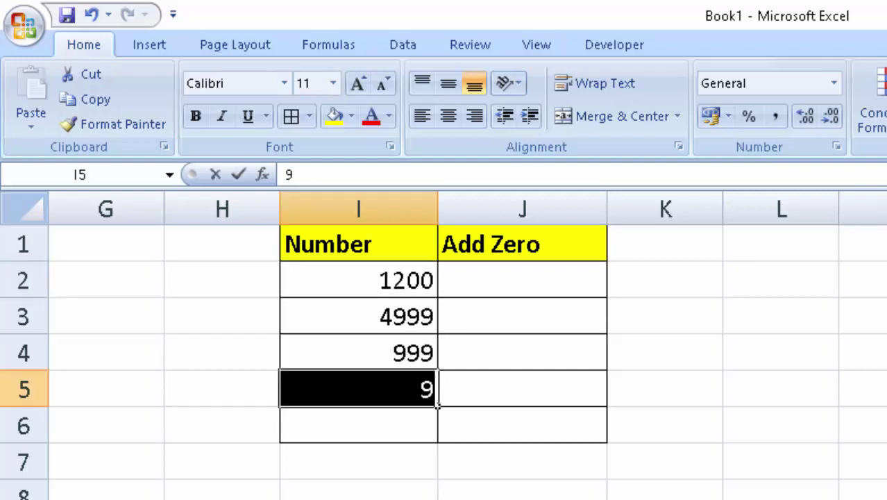
double_click(413, 403)
key("Home")
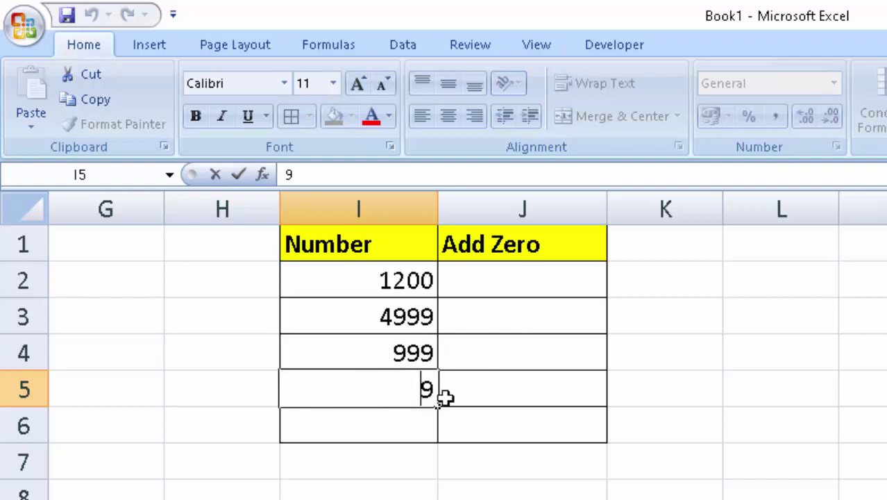
type("0")
key("Return")
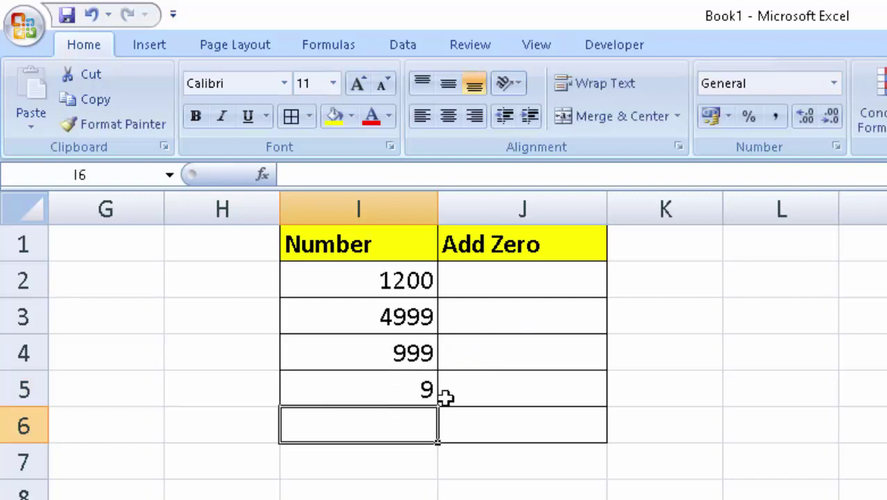
Enter =TEXT(I2,"000000") in J2 so it shows 001200.
left_click(510, 280)
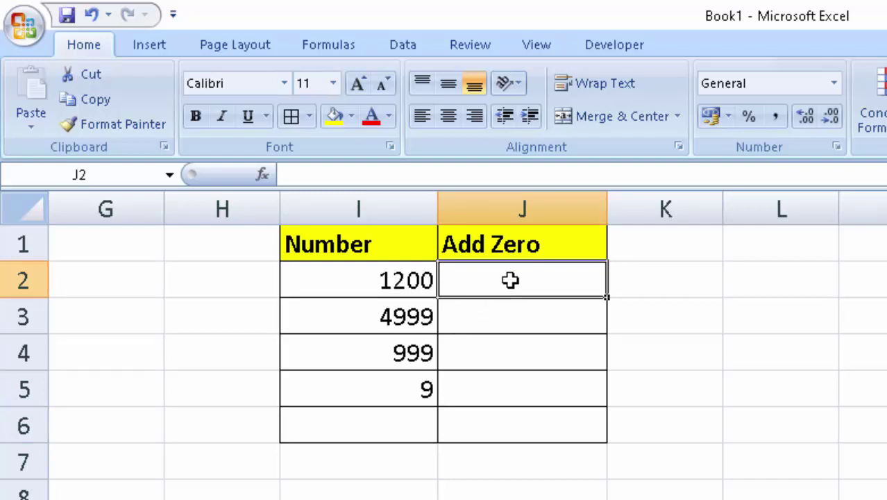
type("=t")
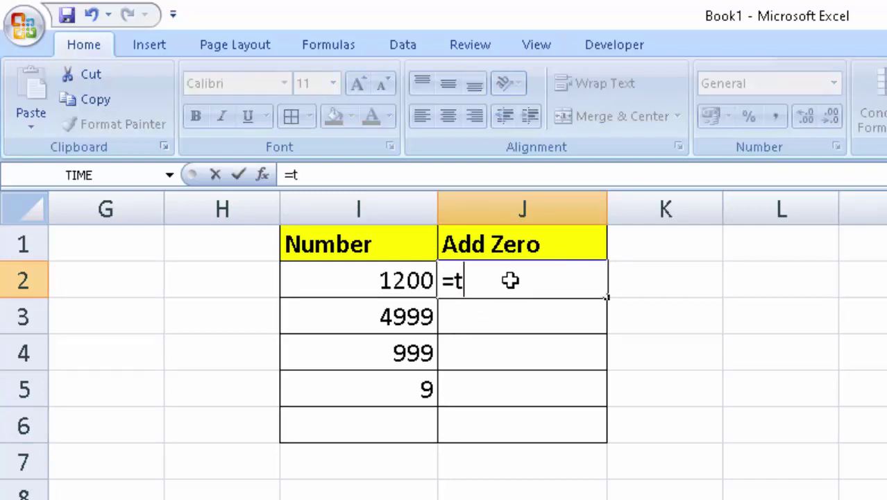
type("ext")
key("Tab")
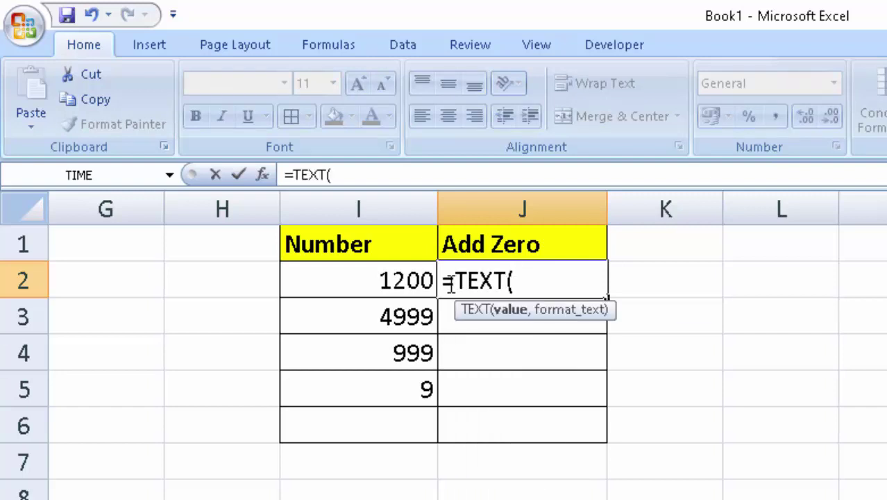
left_click(412, 279)
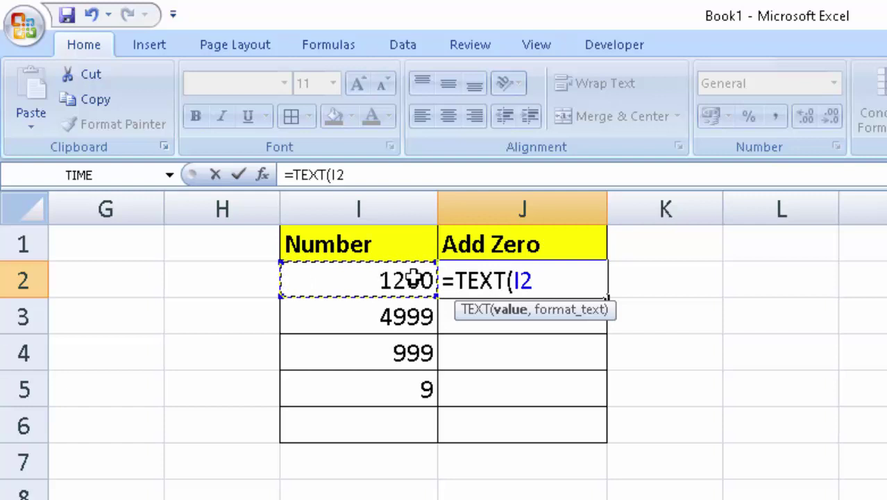
type(",\"")
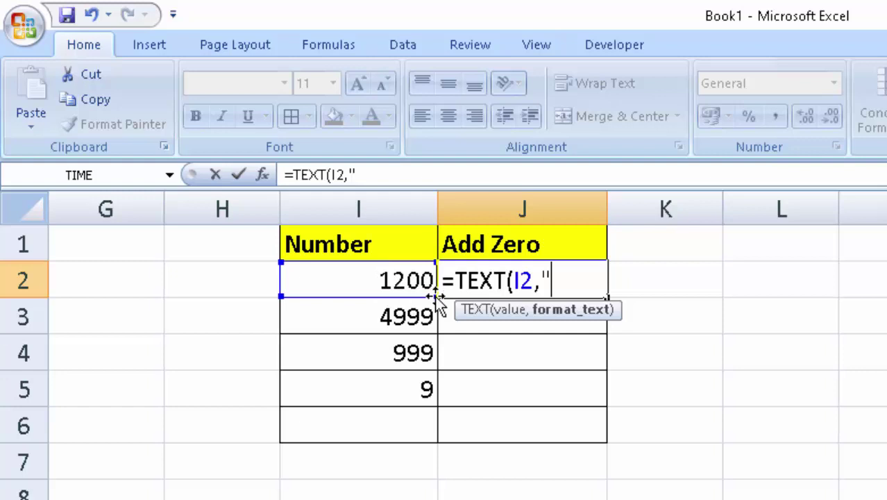
type("000")
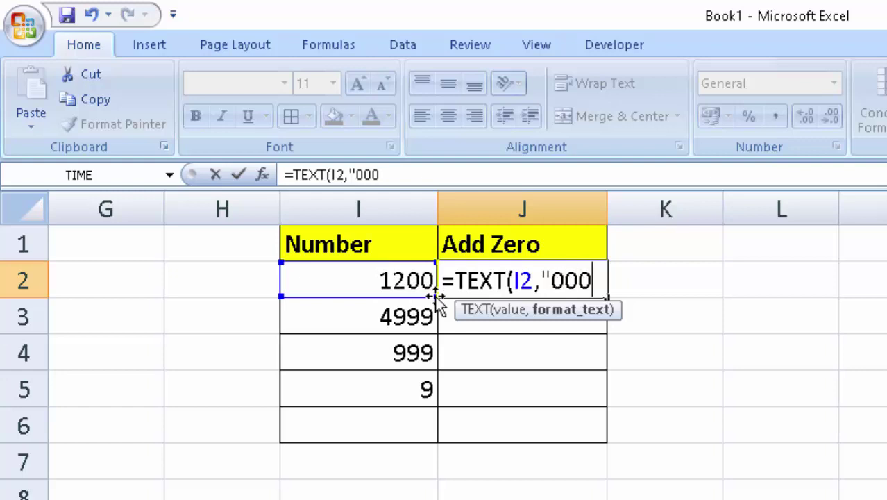
type("0")
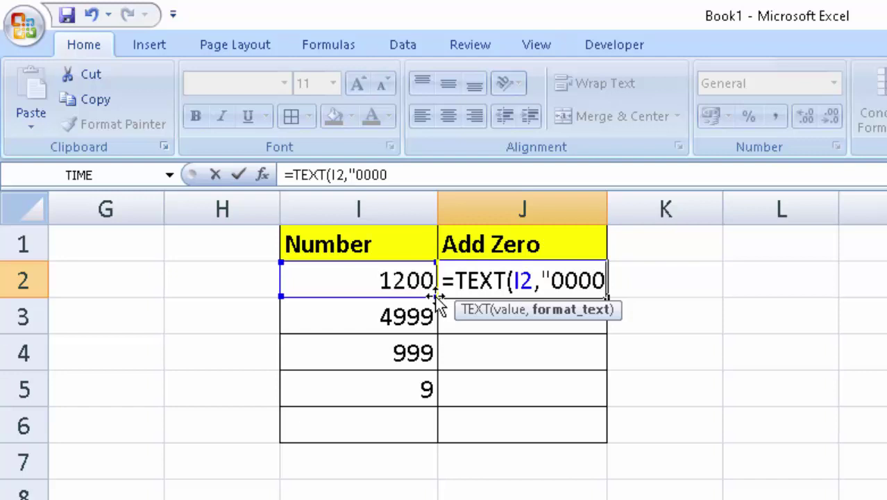
type("0")
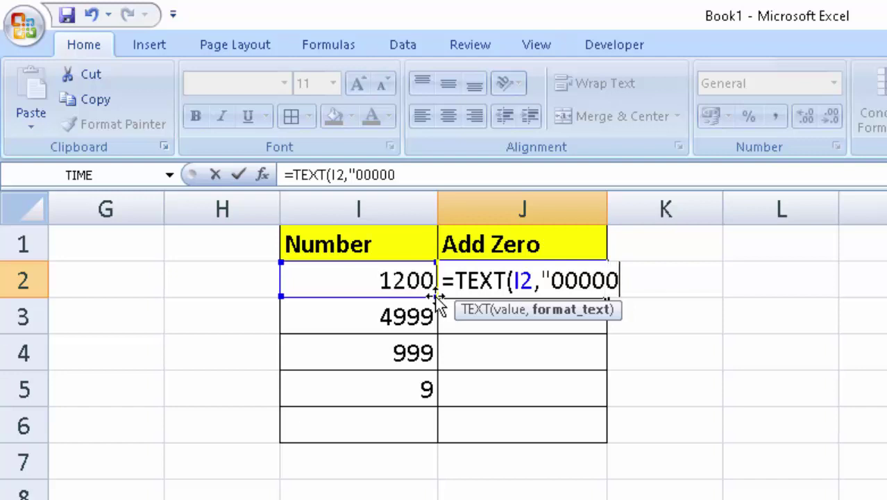
type("0\"")
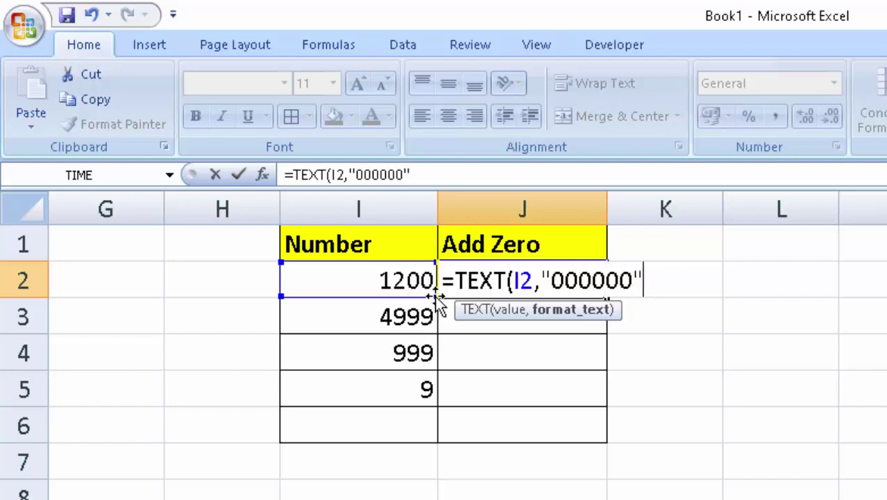
type(")")
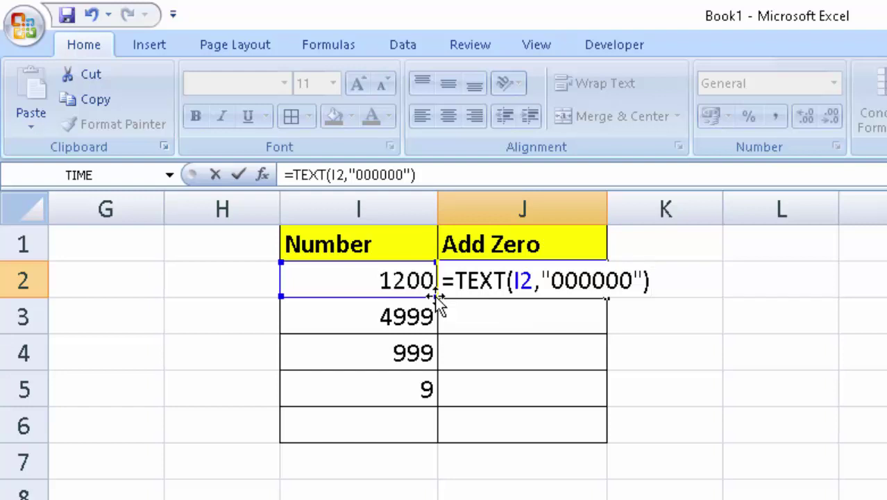
key("Return")
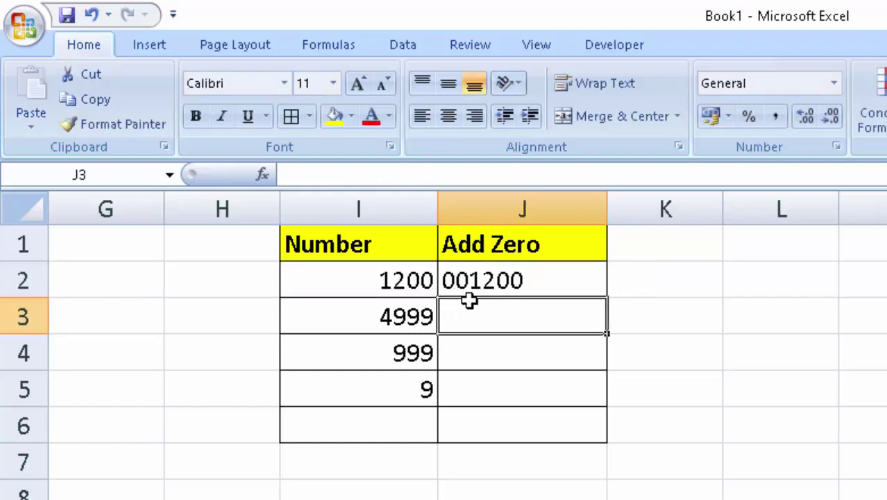
left_click(513, 280)
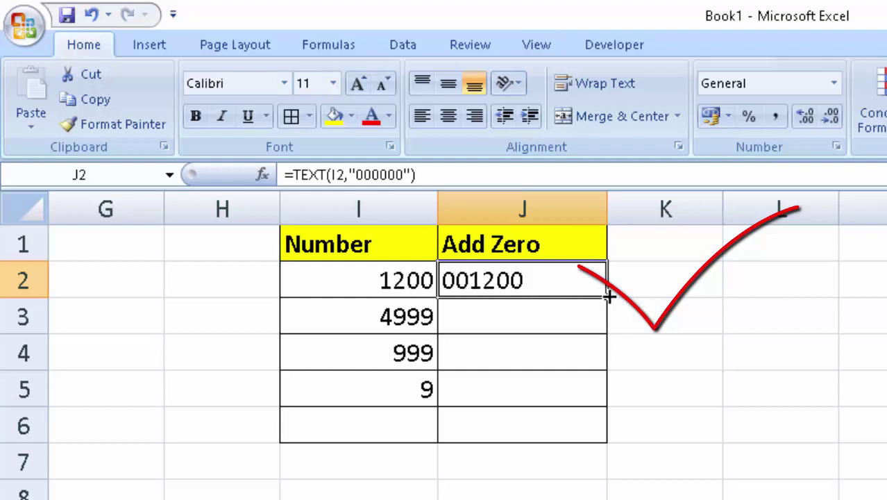
left_click_drag(609, 297, 606, 395)
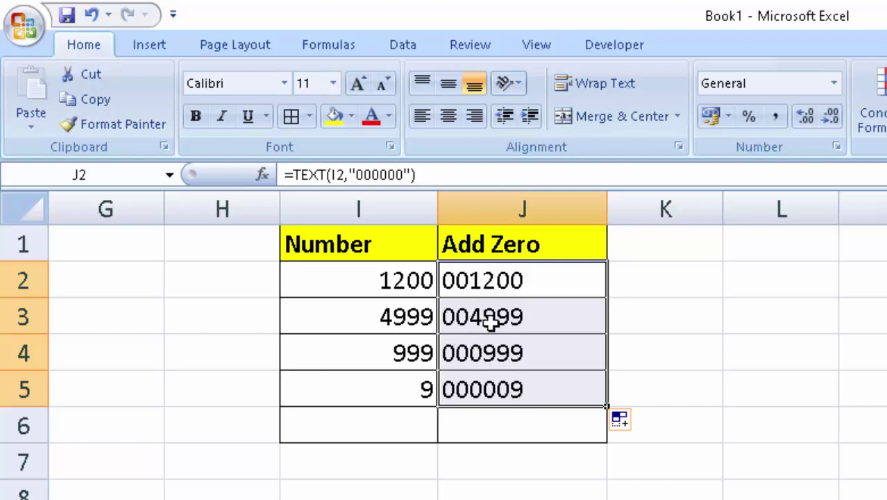
left_click_drag(494, 318, 503, 391)
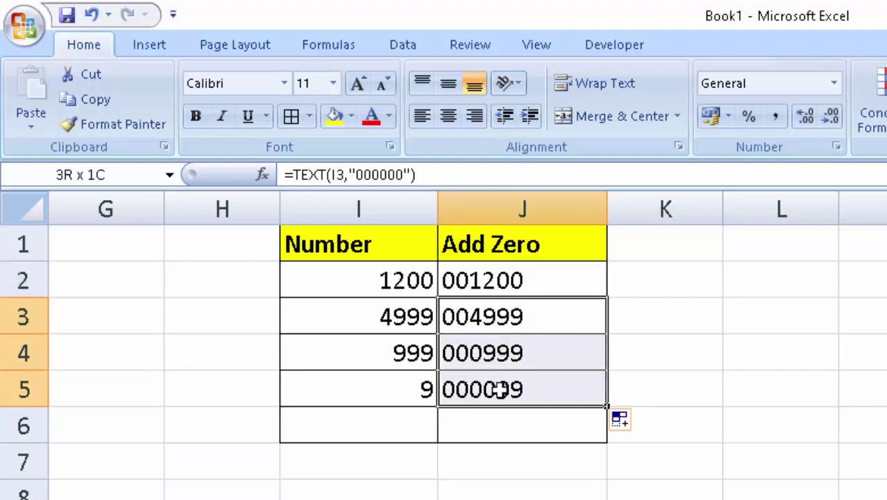
key("Delete")
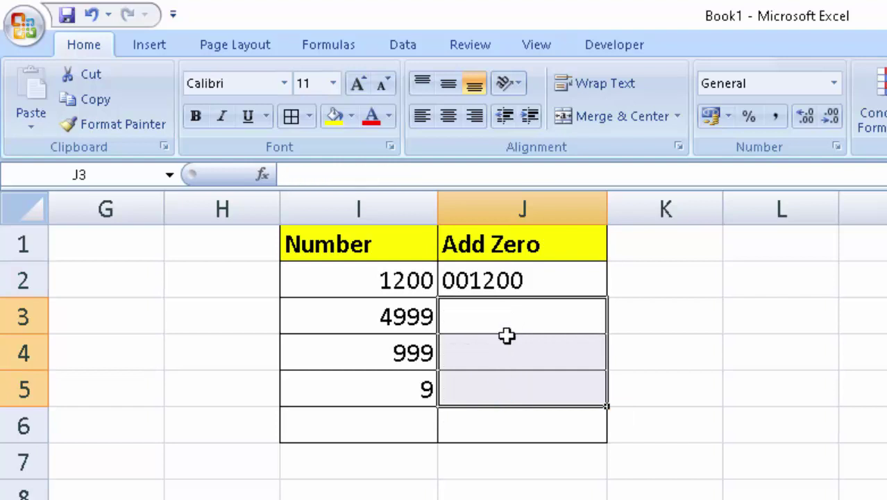
Shade cell J4 with a light orange fill.
left_click(505, 326)
left_click(490, 362)
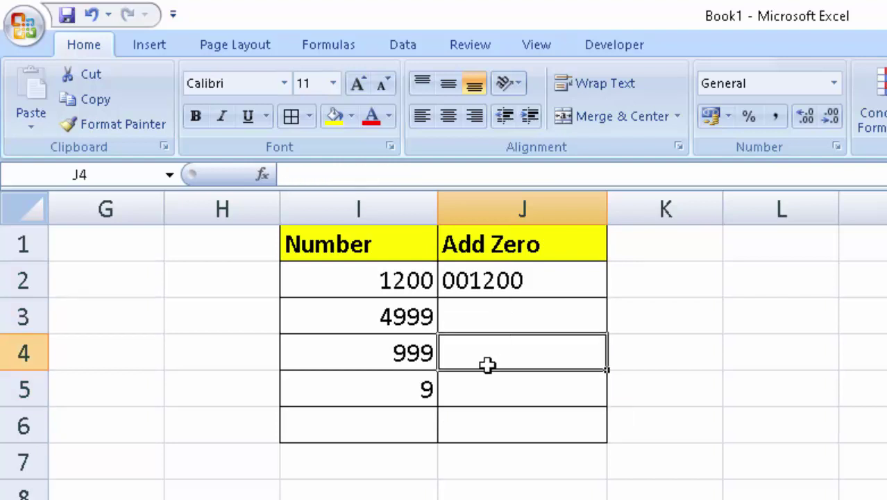
left_click(352, 116)
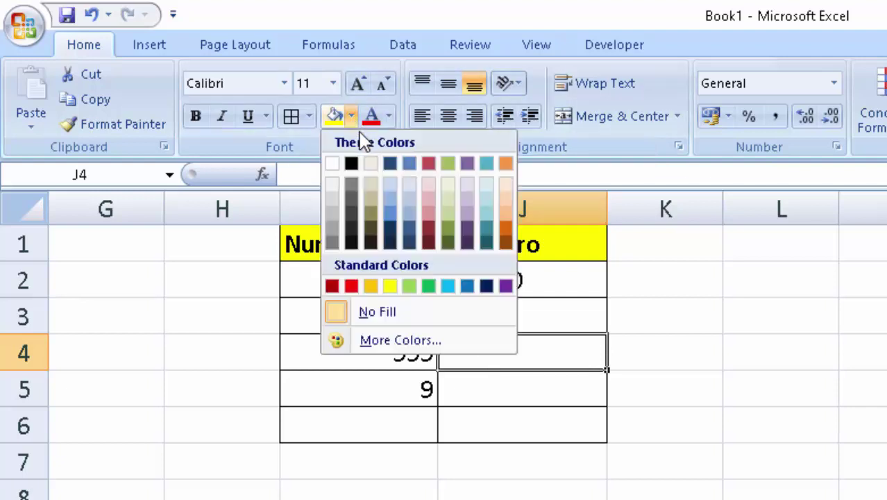
left_click(506, 204)
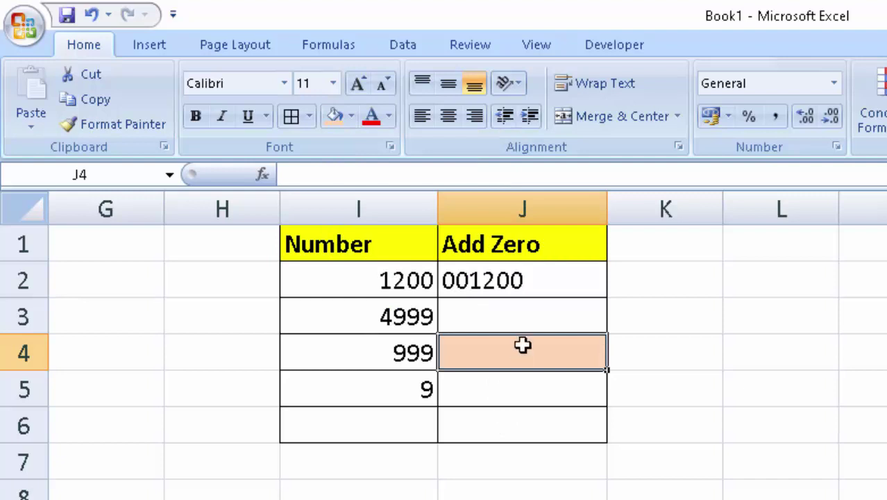
Enter =TEXT(I4,"0000") in J4 to display 999 as 0999.
type("=")
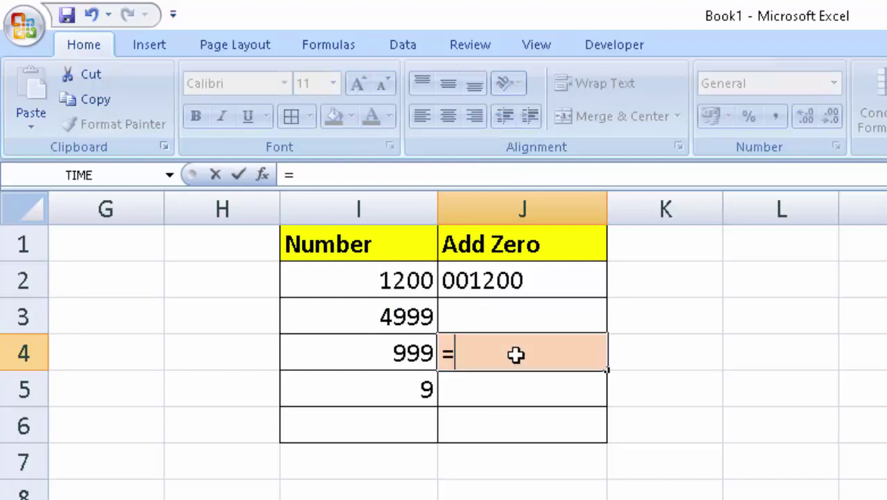
type("text")
key("Tab")
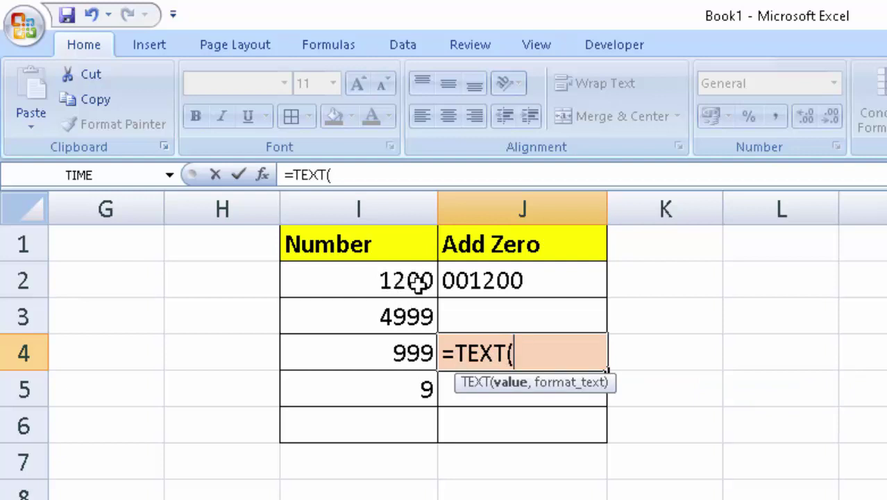
left_click(379, 353)
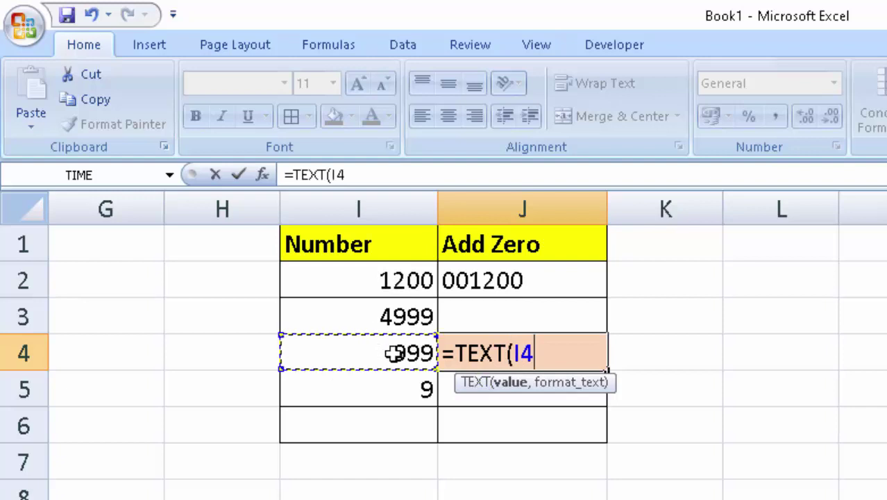
type(",")
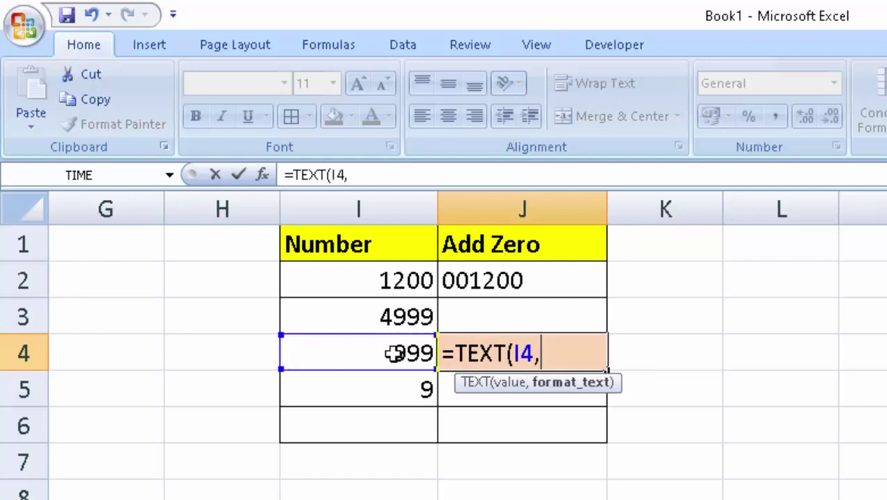
type("\"")
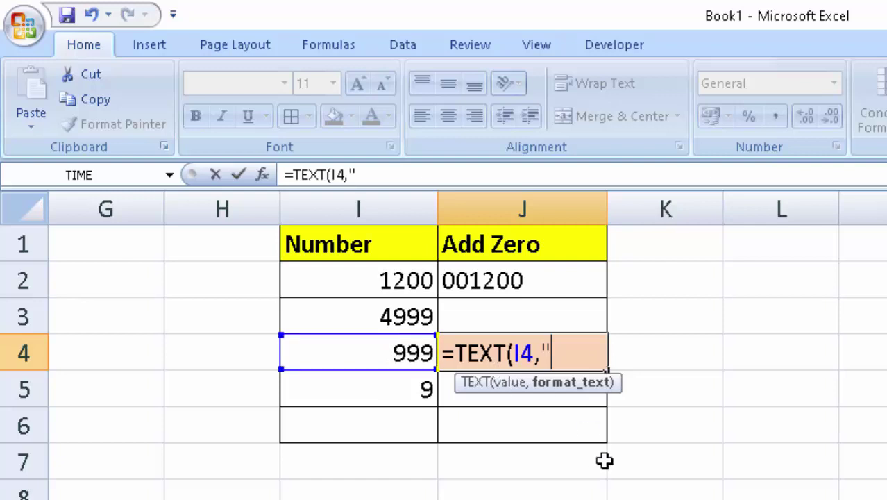
type("000")
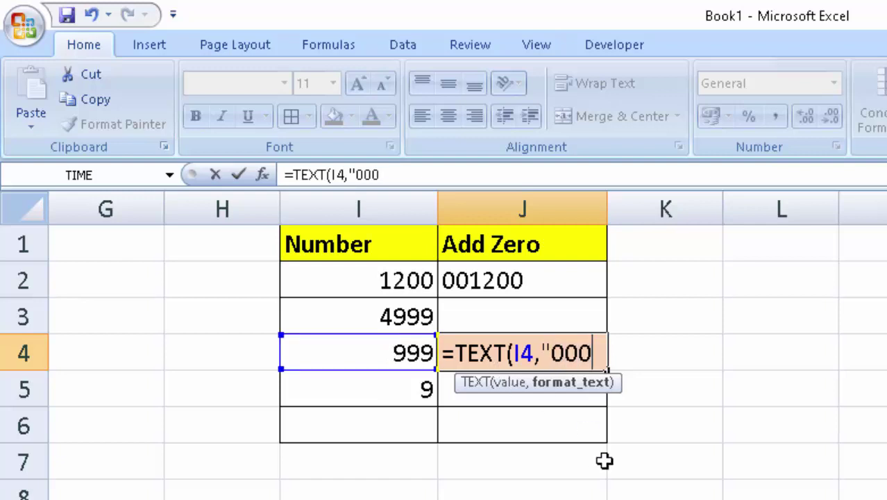
type("0")
type("\")")
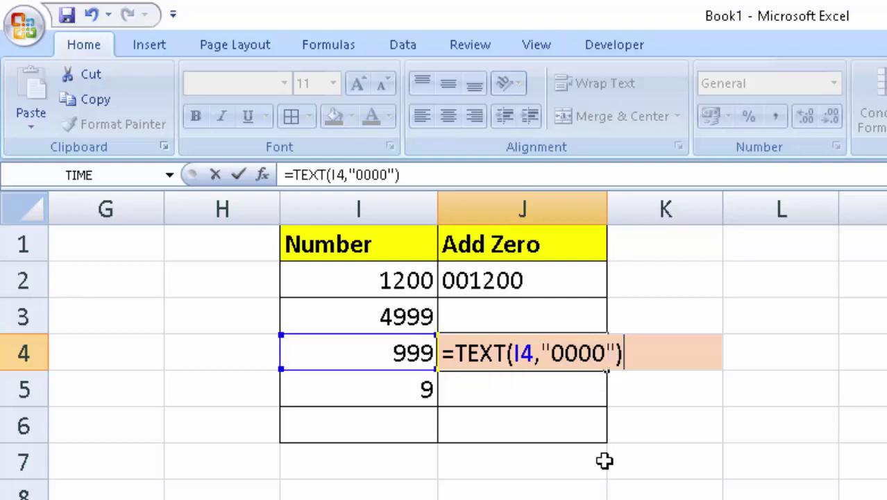
key("Return")
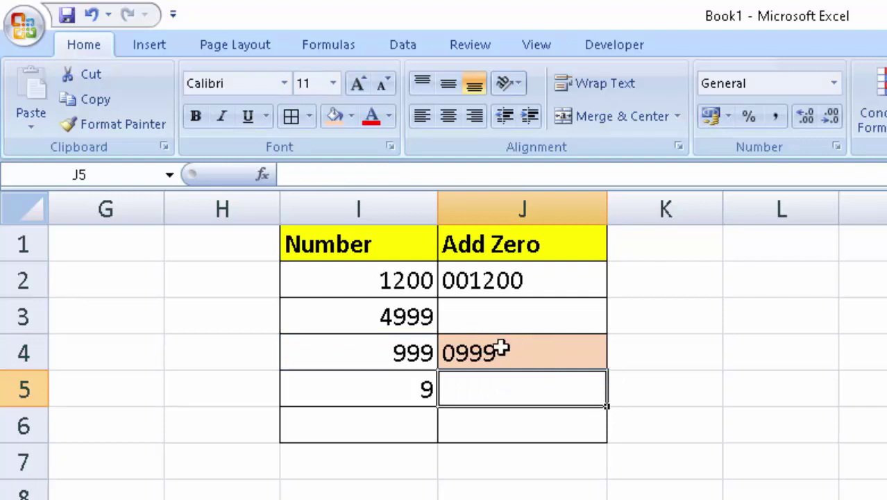
left_click(577, 361)
Fill J4's formula and shading down to J5, then clear J5's contents.
left_click_drag(606, 375, 608, 400)
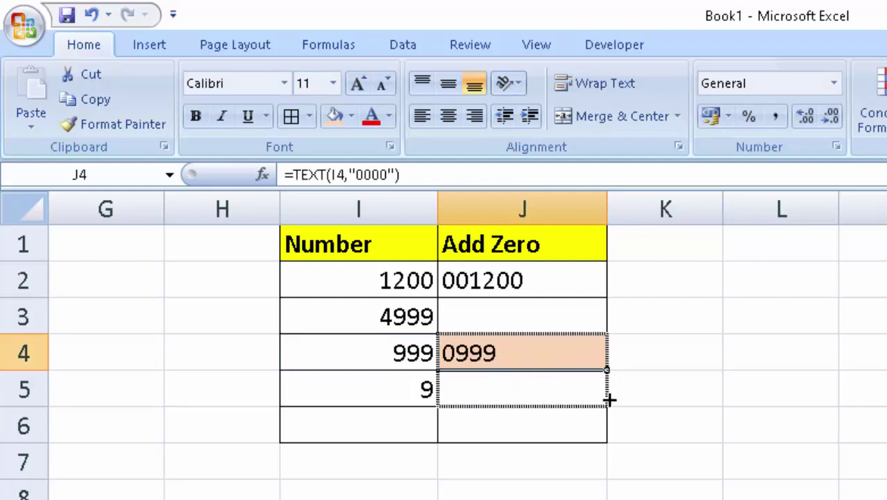
left_click(517, 395)
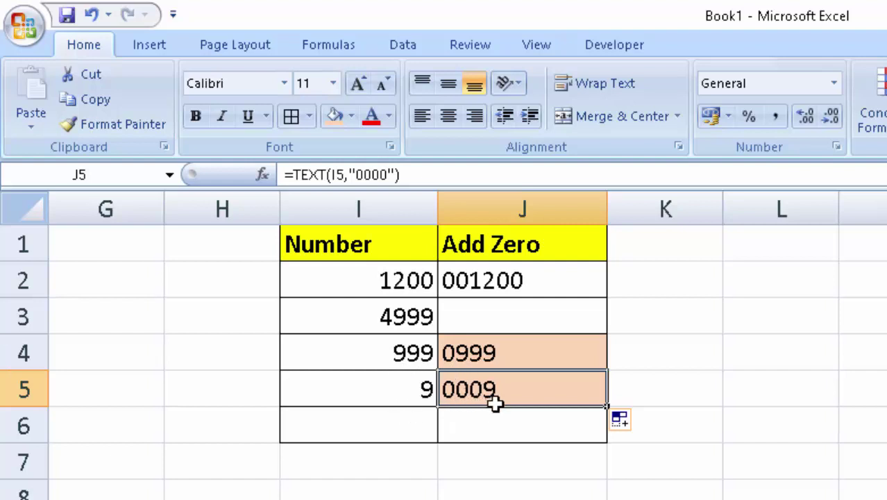
key("Delete")
Enter =TEXT(I5,"00") in J5, correcting the format quotes, so it shows 09.
type("=")
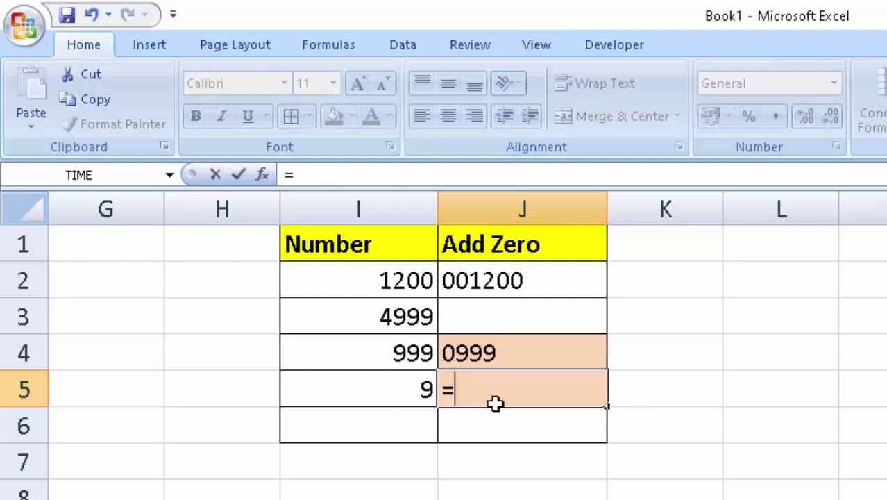
type("tex")
key("Tab")
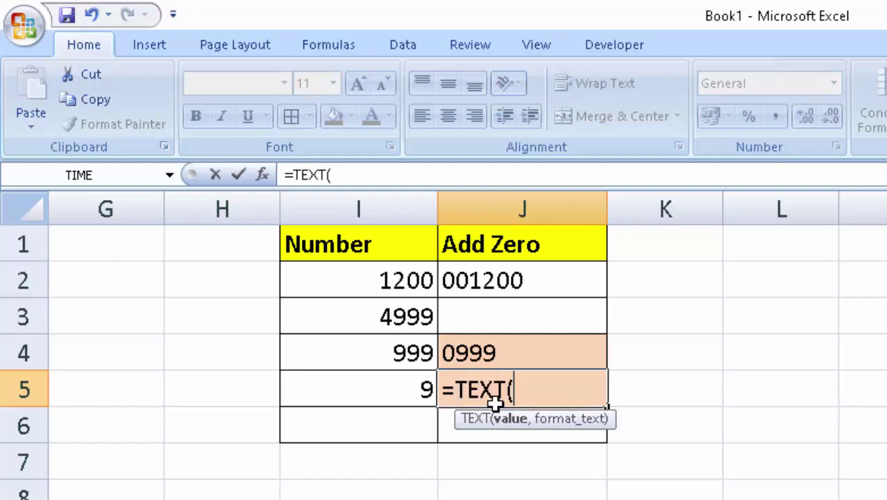
left_click(409, 383)
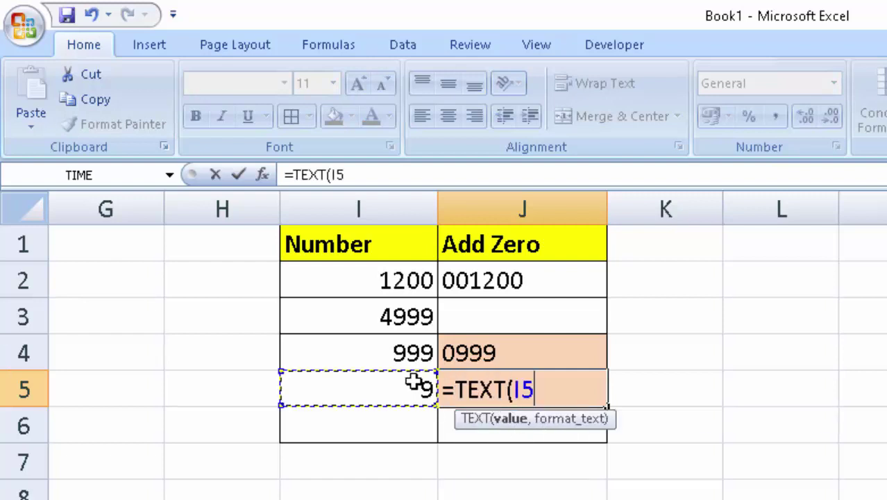
type(",")
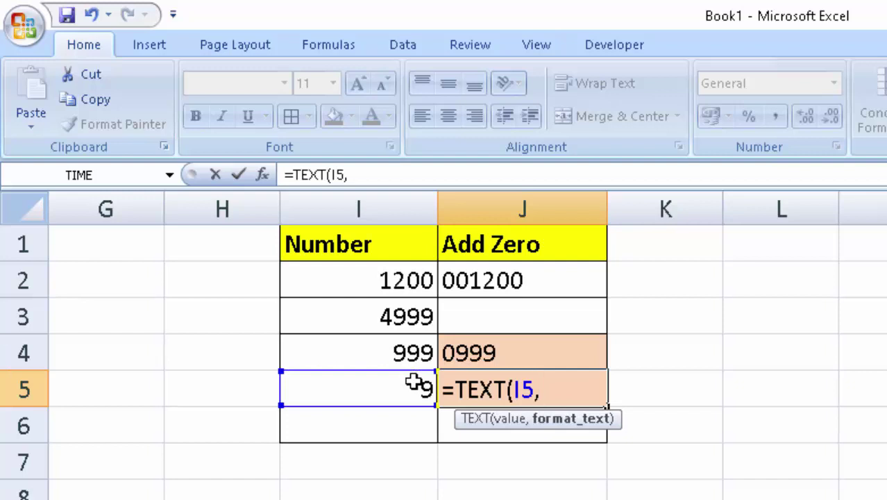
type("0")
type("0\"")
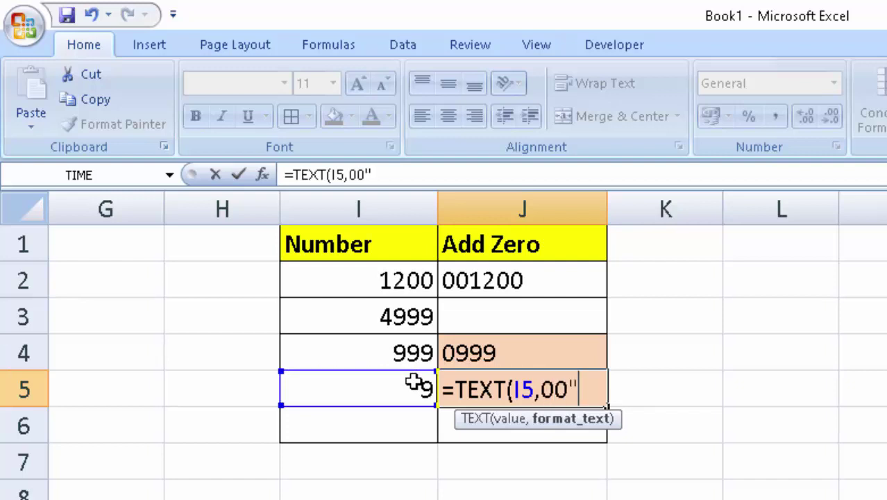
left_click(543, 388)
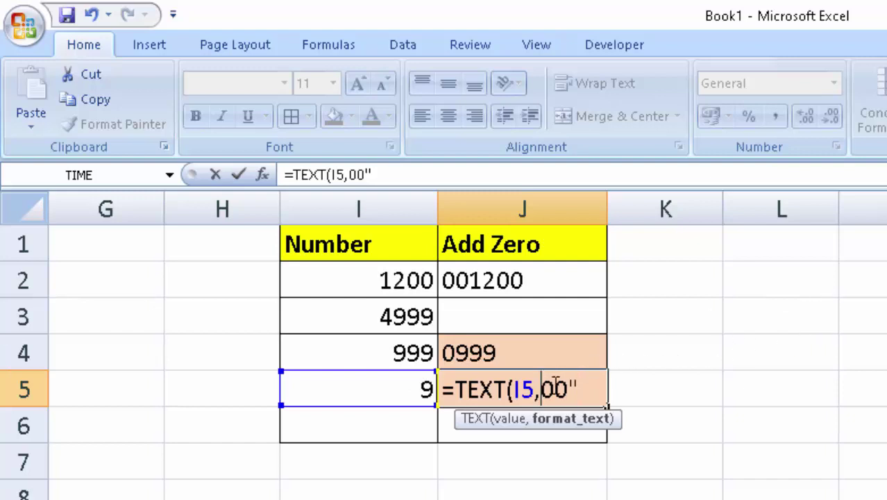
type("\"")
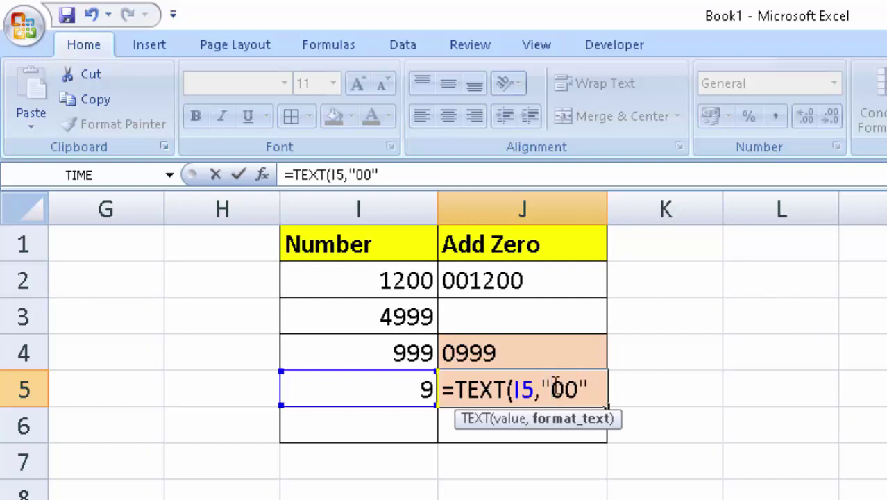
key("Right")
key("Right")
type(")")
key("Return")
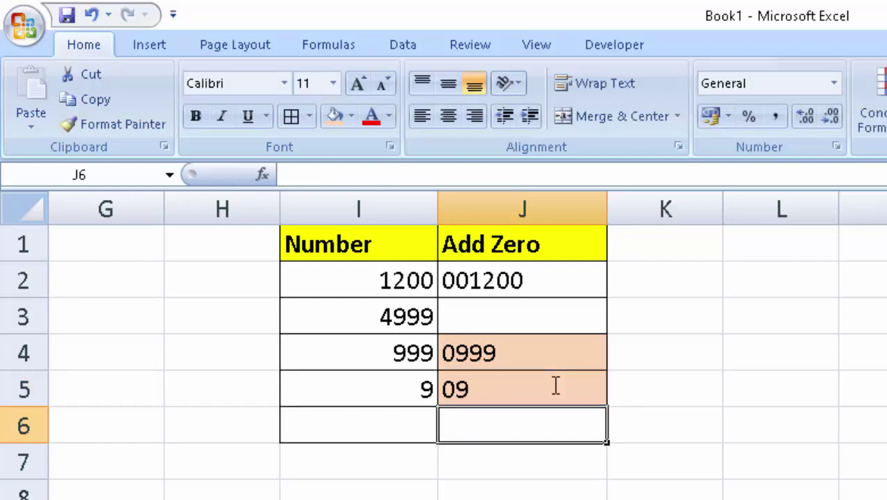
Copy J2's =TEXT(I2,"000000") formula down into J3 with the fill handle.
left_click(556, 385)
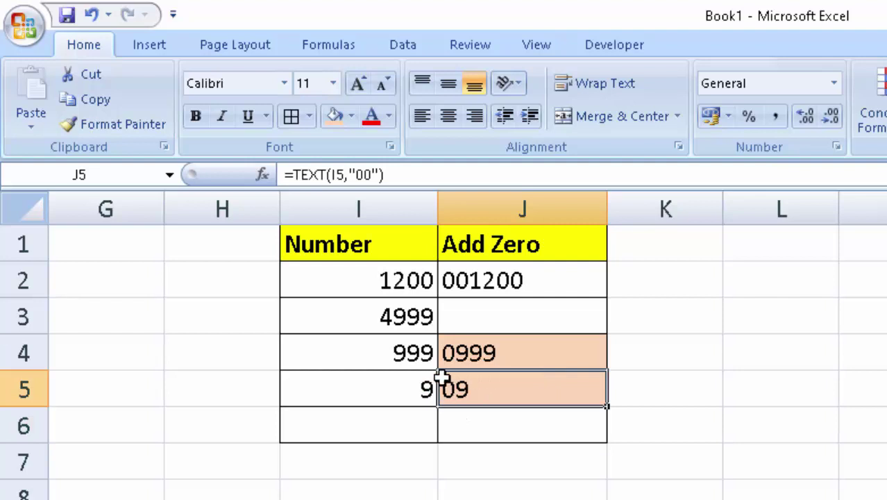
left_click(506, 306)
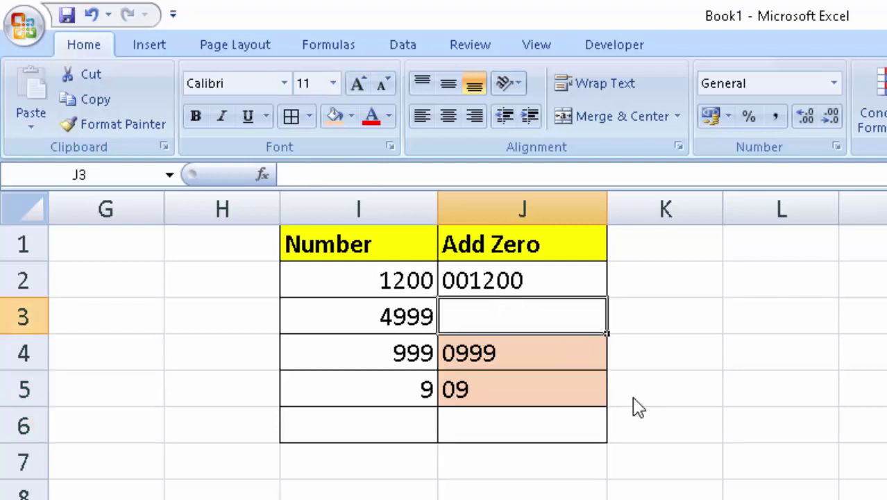
left_click(531, 284)
left_click_drag(606, 298, 604, 318)
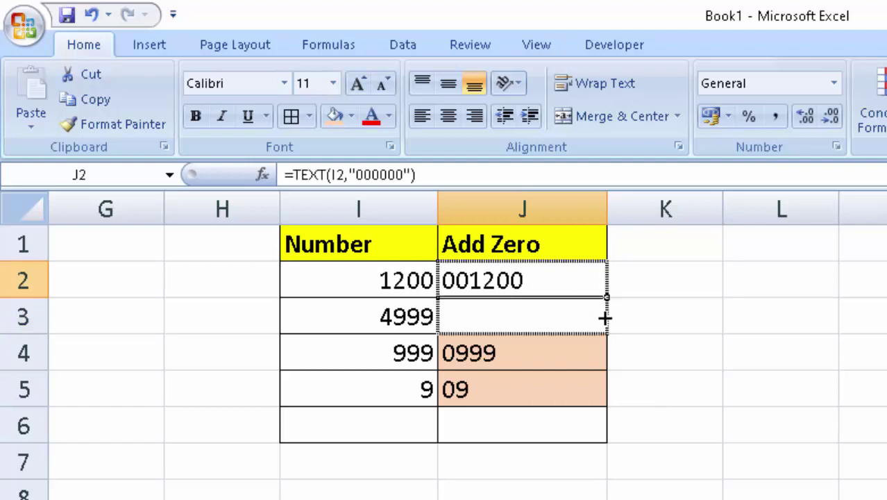